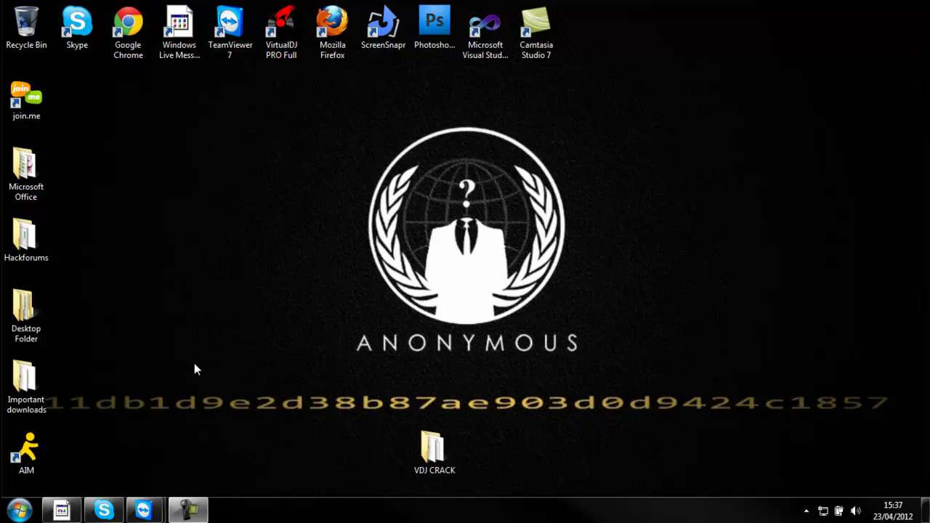
Restore the VirtualDJ buy page in Chrome and review Pro Full pricing: $329, or $299 electronic.
left_click(70, 510)
scroll(221, 258, "down", 1)
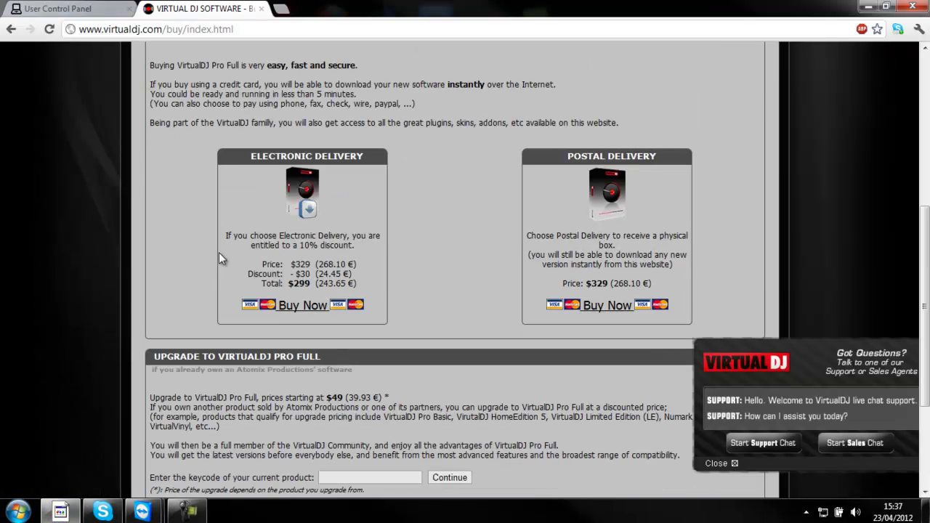
scroll(855, 272, "down", 2)
scroll(835, 275, "up", 2)
scroll(700, 217, "down", 2)
scroll(700, 217, "up", 5)
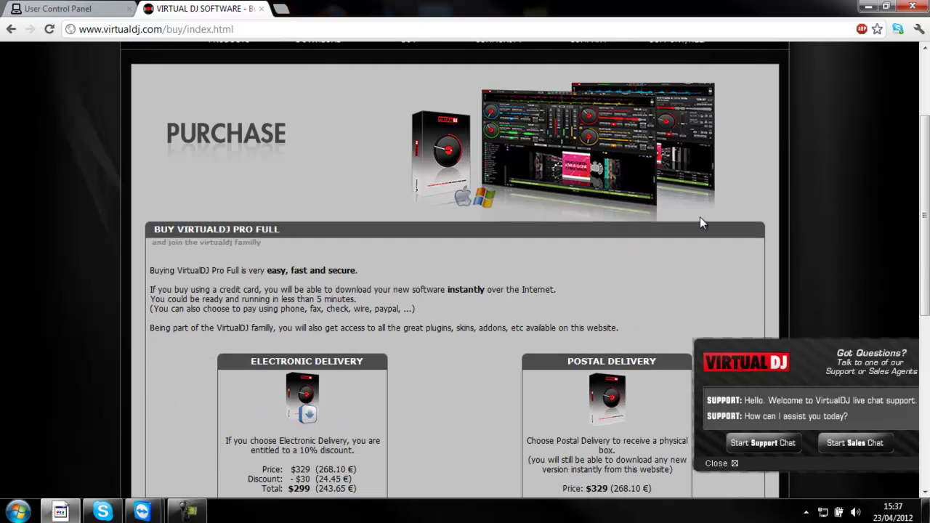
Minimize Chrome, open the Important downloads folder and select the Virtual_DJ_Pro_7.0.5 archive.
left_click(878, 5)
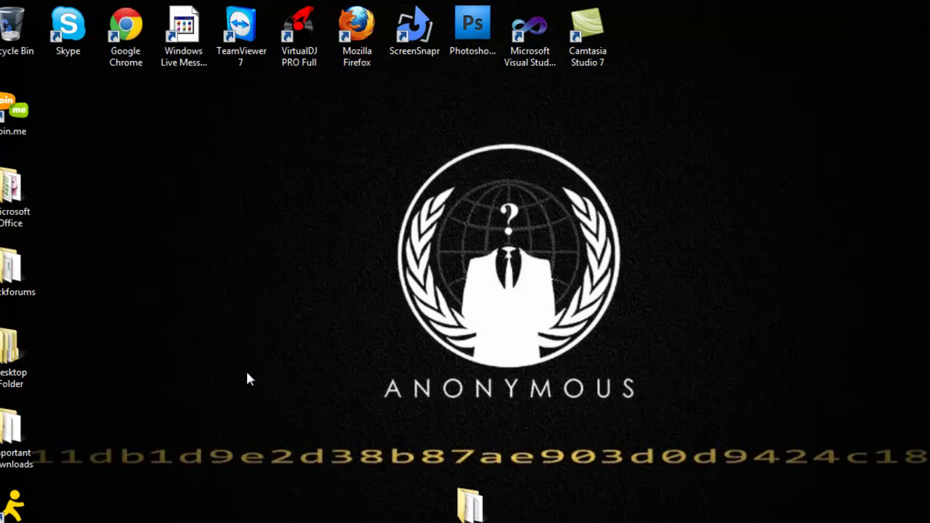
double_click(18, 440)
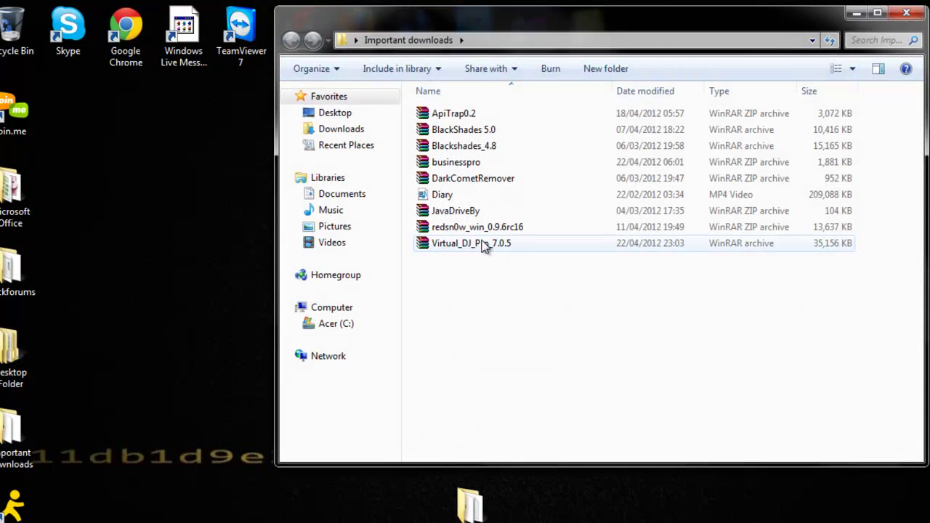
left_click(473, 243)
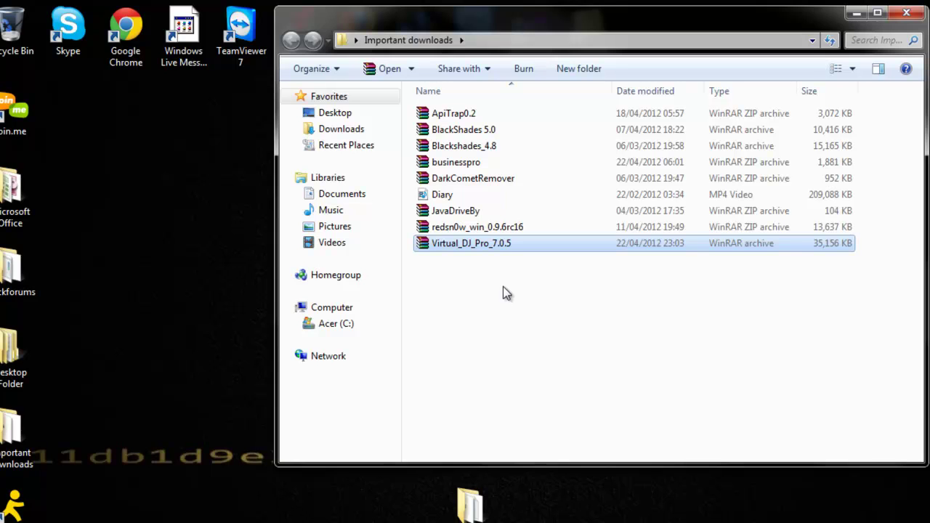
left_click_drag(731, 13, 458, 19)
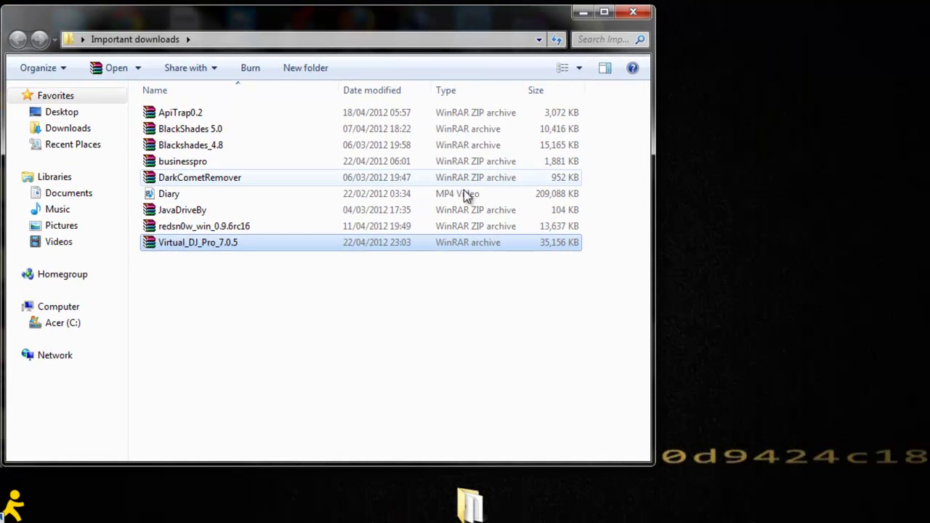
left_click(309, 311)
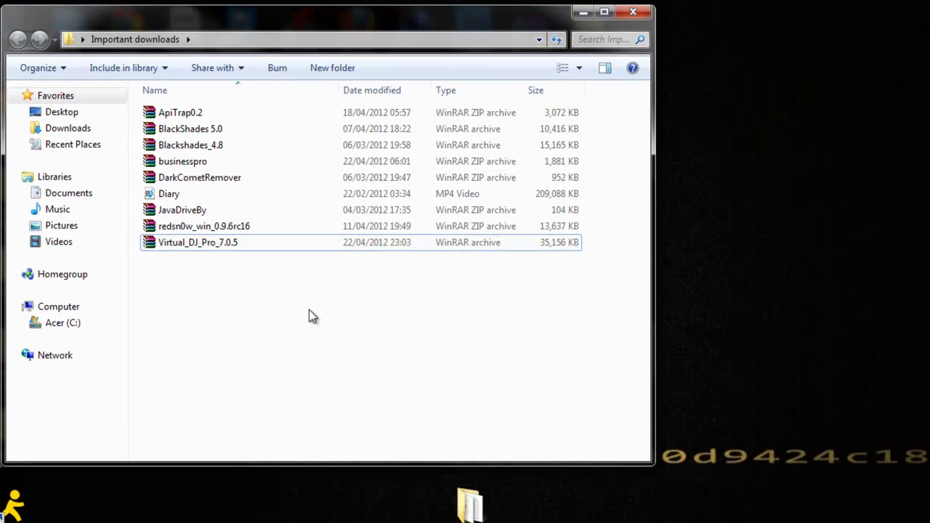
left_click(202, 245)
Open the Virtual_DJ_Pro_7.0.5 archive in WinRAR and select all its files.
double_click(202, 243)
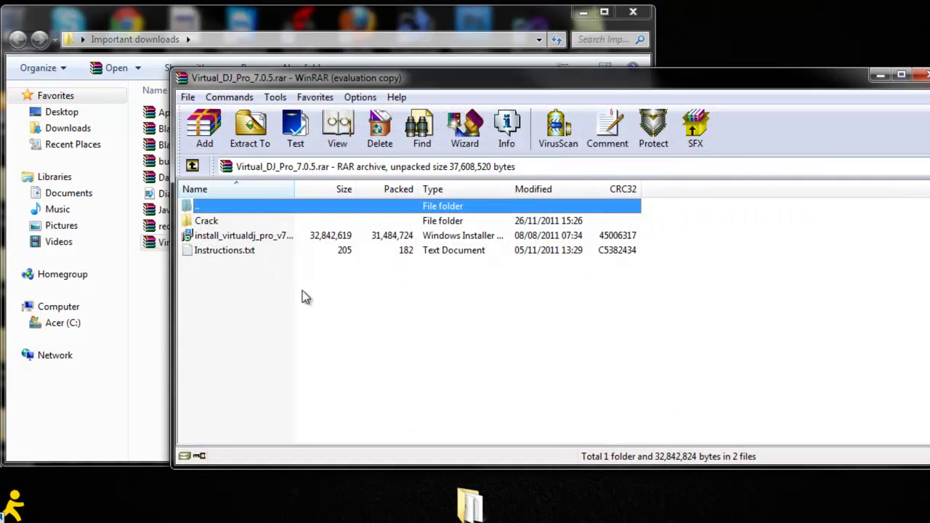
left_click(291, 266)
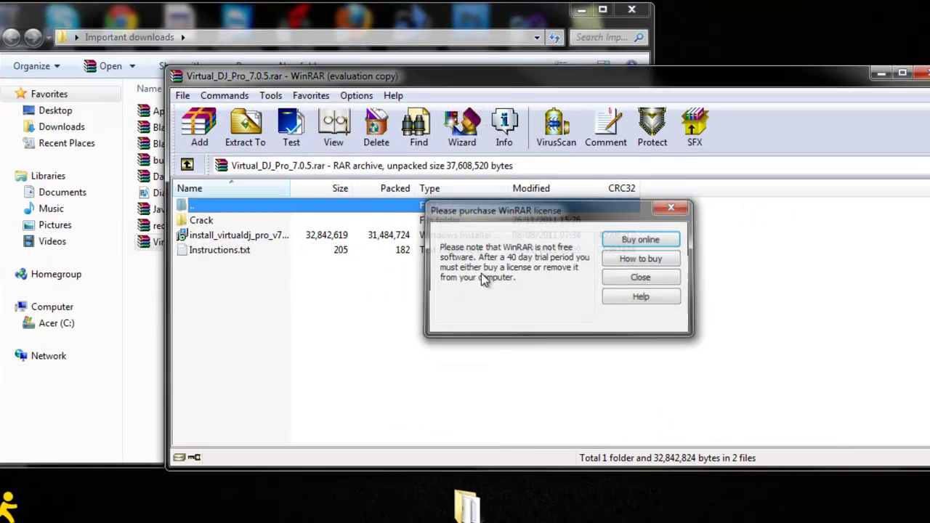
key("Escape")
left_click_drag(274, 327, 219, 239)
Extract the files to Desktop\VDJ CRACK, replacing all existing files, and close WinRAR.
left_click(104, 83)
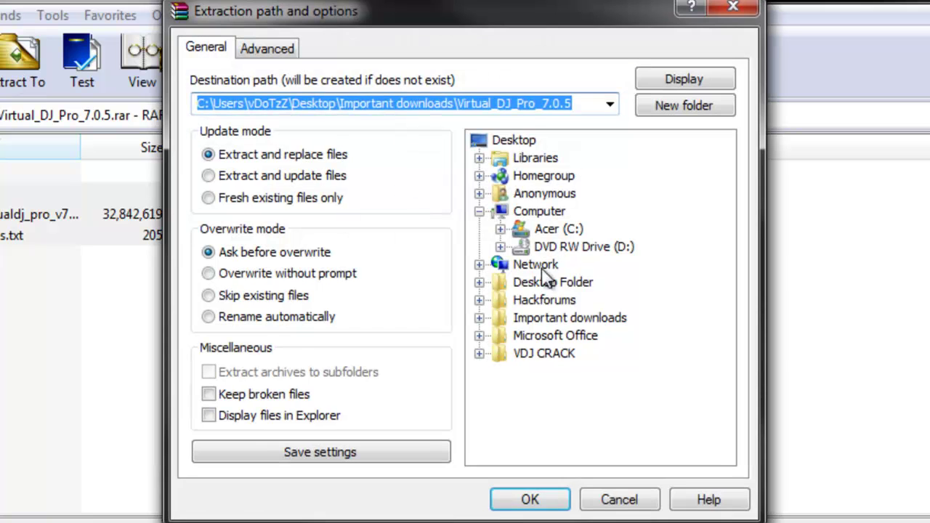
double_click(538, 355)
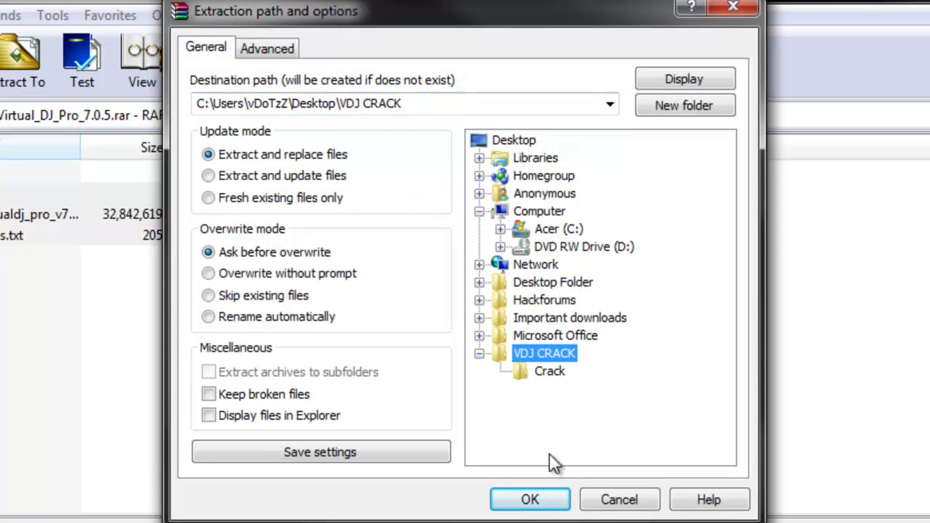
left_click(530, 500)
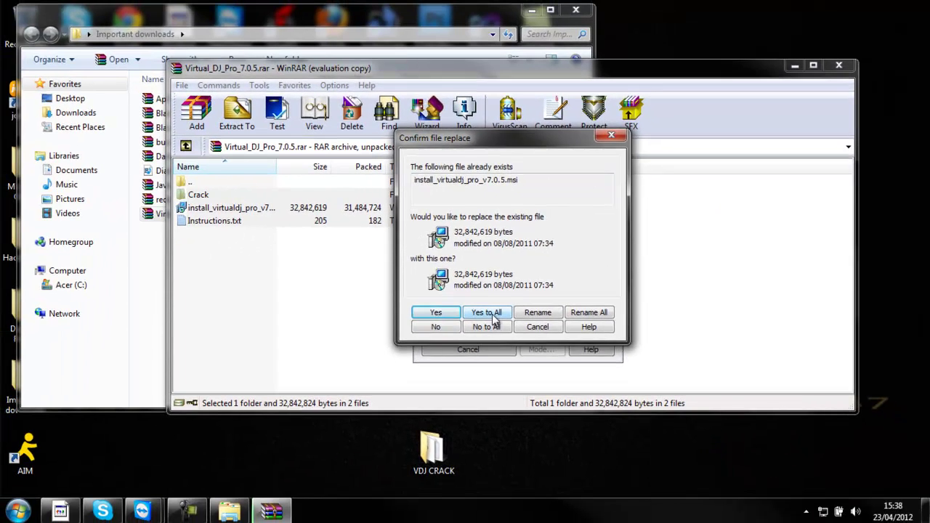
left_click(428, 381)
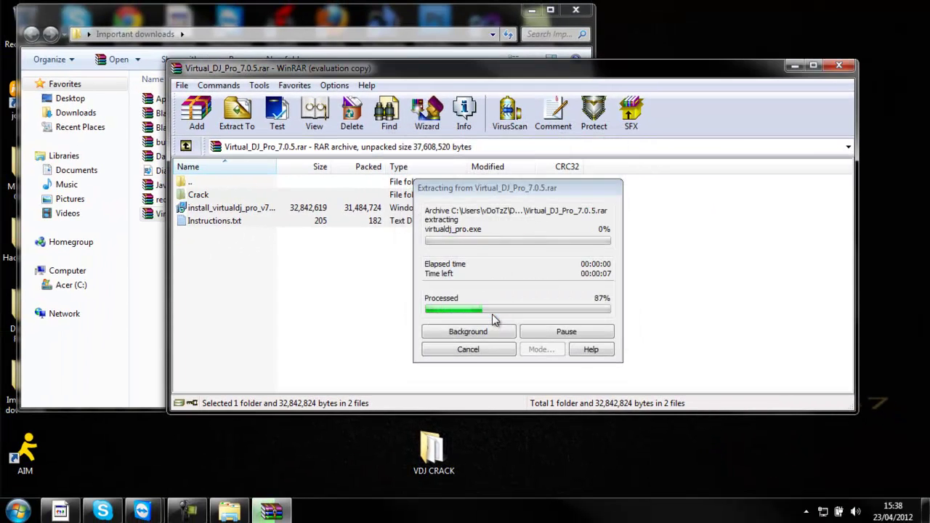
left_click(842, 65)
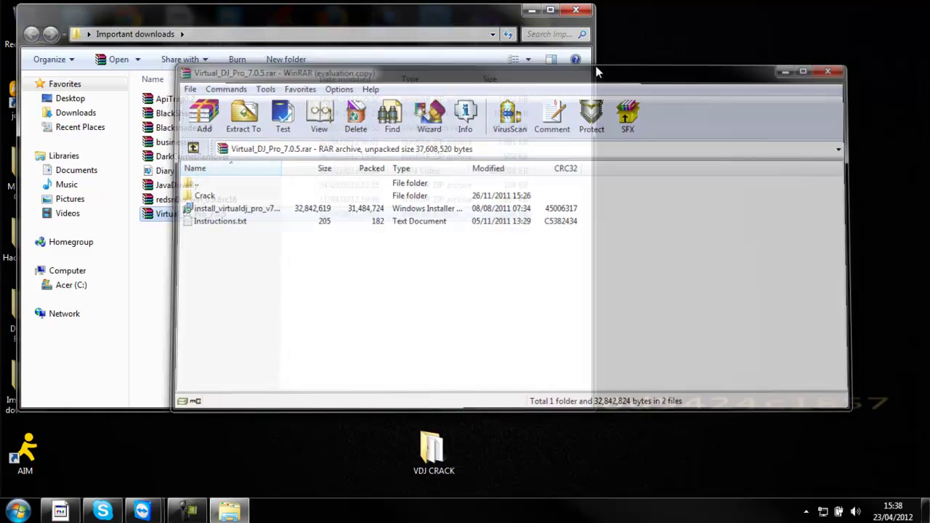
Close Important downloads and launch install_virtualdj_pro_v7.0.5 from the VDJ CRACK folder.
left_click(576, 10)
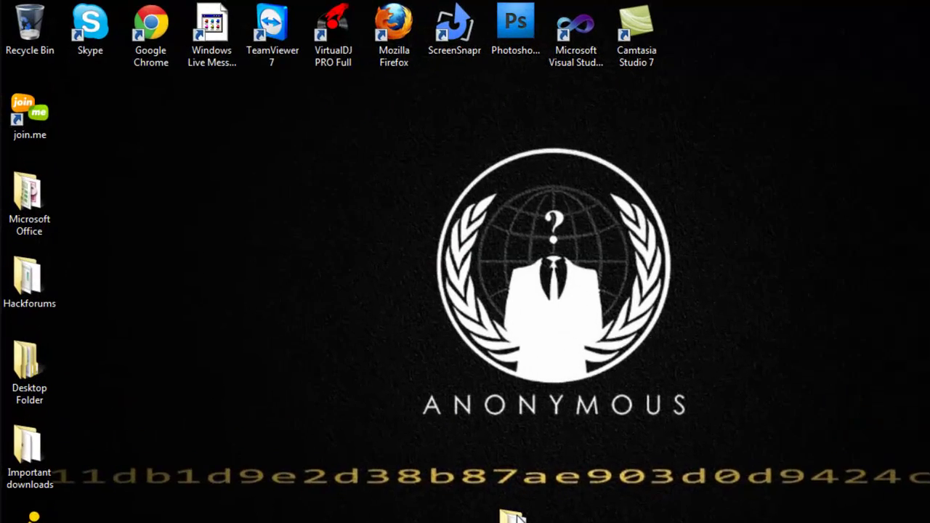
double_click(435, 452)
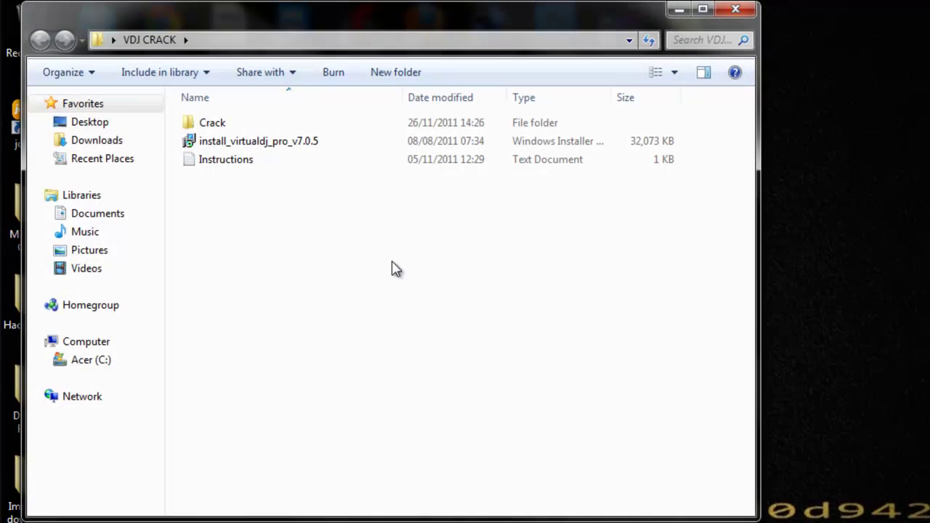
double_click(260, 143)
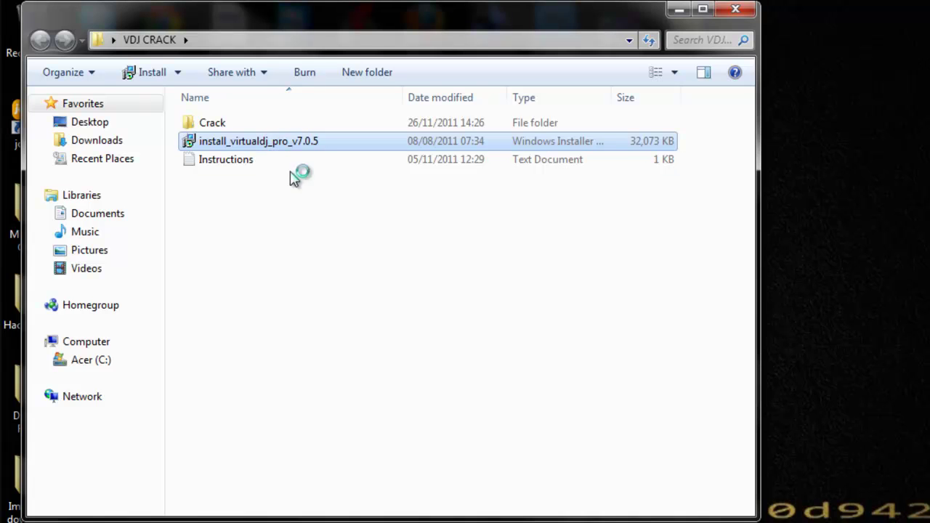
Choose Repair in the VirtualDJ PRO Full Setup wizard and finish the repair.
left_click(683, 458)
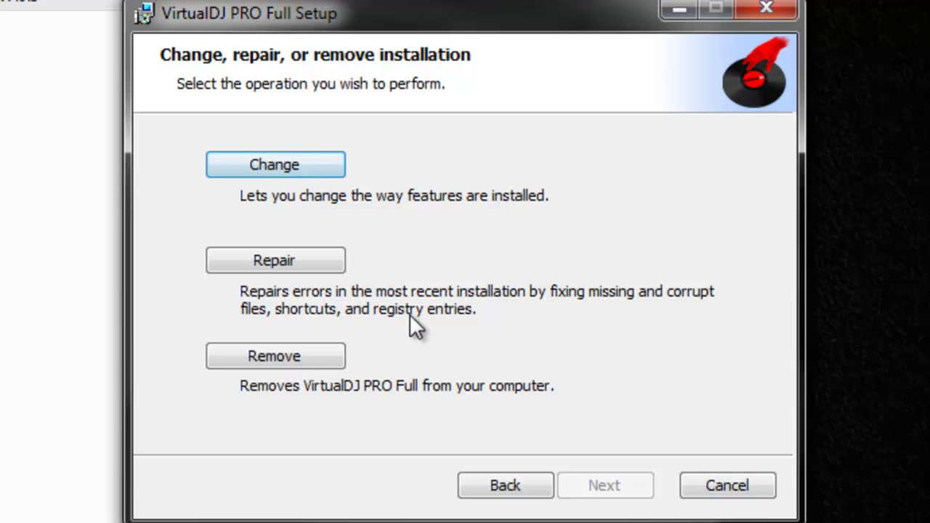
left_click(333, 265)
left_click(558, 487)
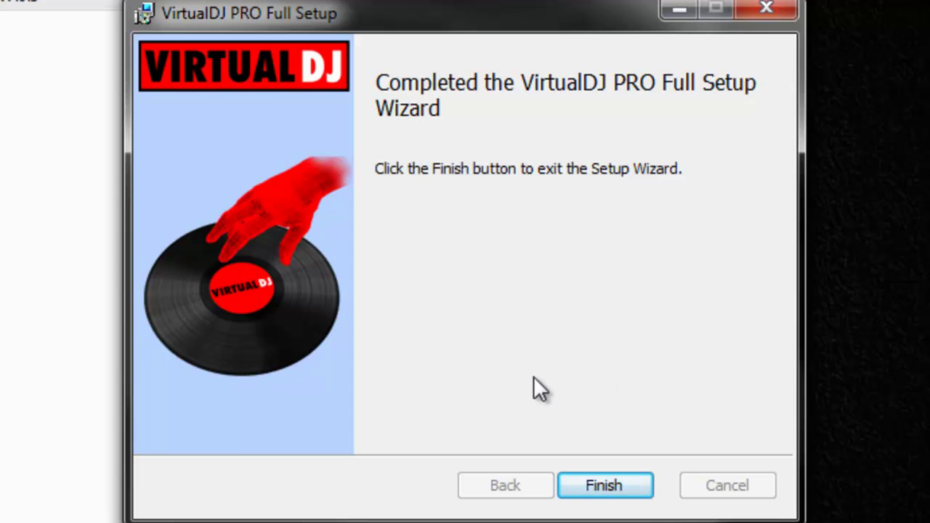
left_click(578, 483)
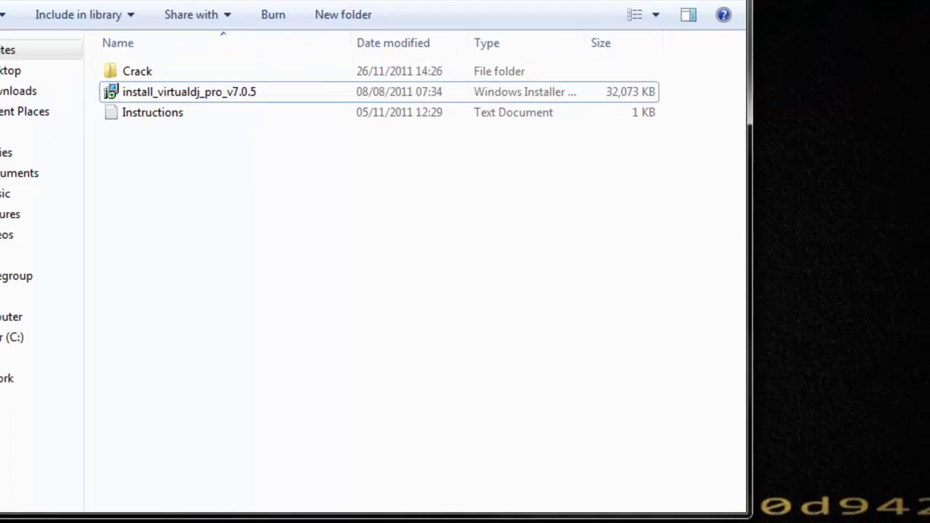
Browse through Computer to C:\Program Files (x86)\VirtualDJ, showing its four applications.
key("super")
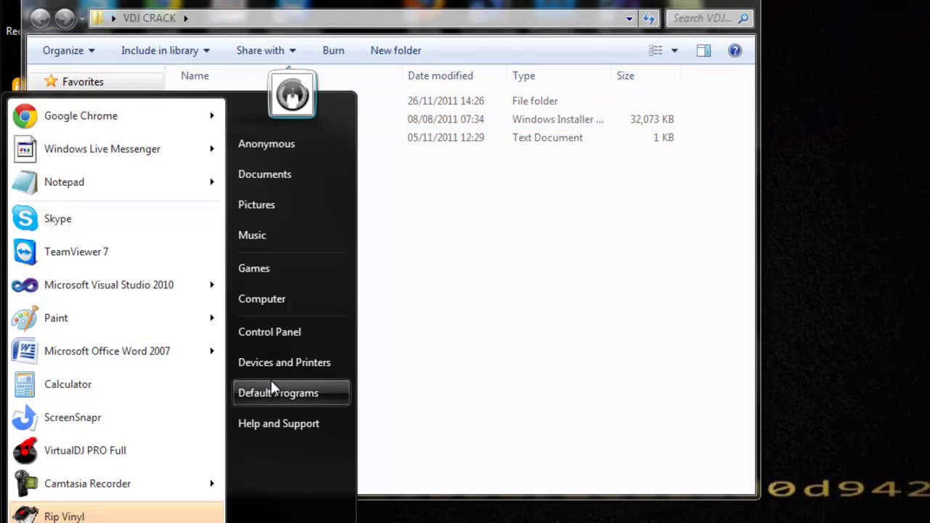
left_click(306, 296)
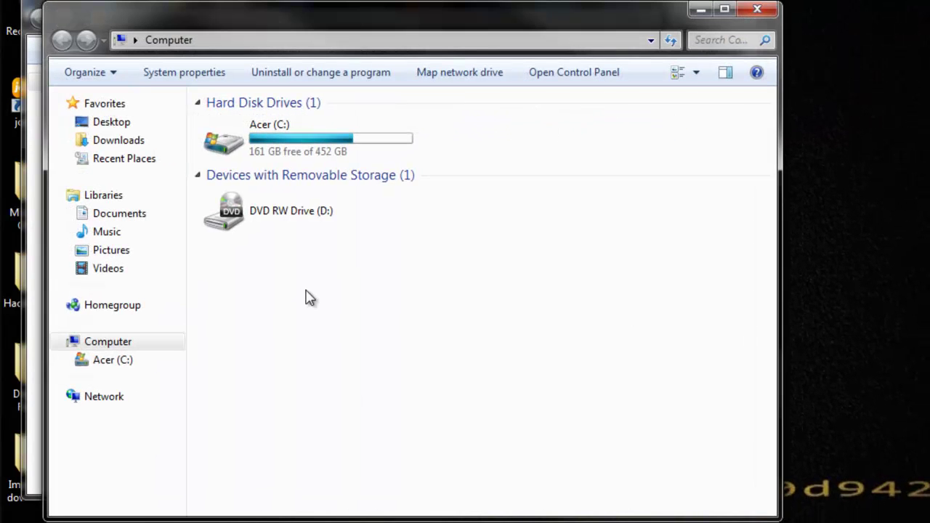
double_click(288, 138)
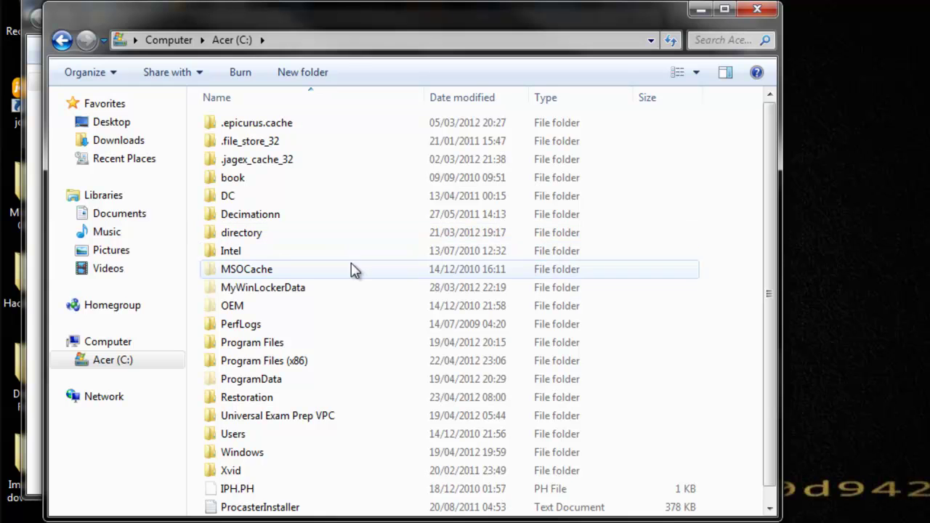
double_click(327, 367)
scroll(442, 309, "down", 8)
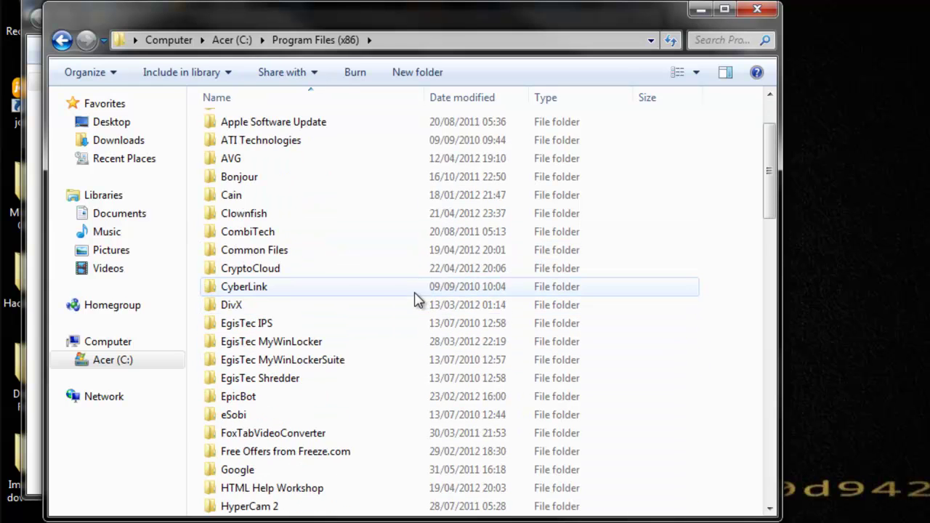
scroll(404, 287, "down", 8)
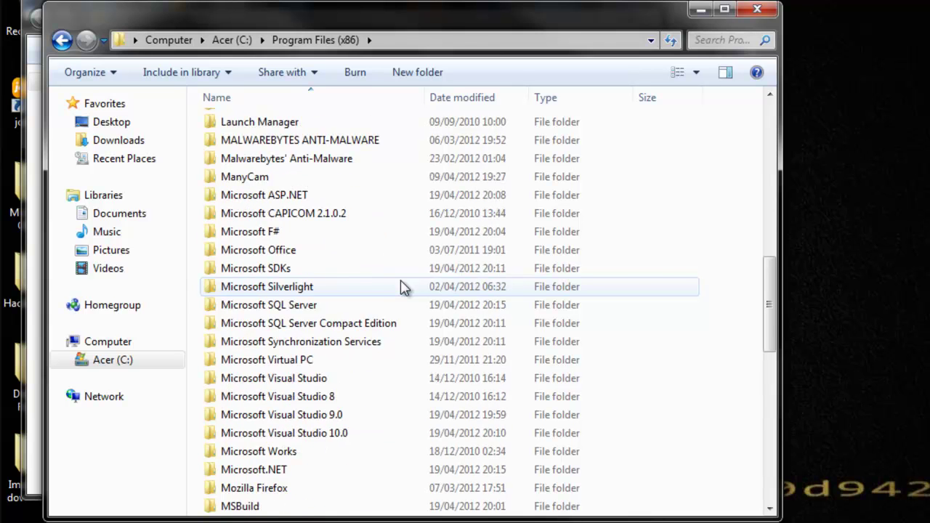
scroll(349, 349, "down", 3)
scroll(349, 347, "down", 4)
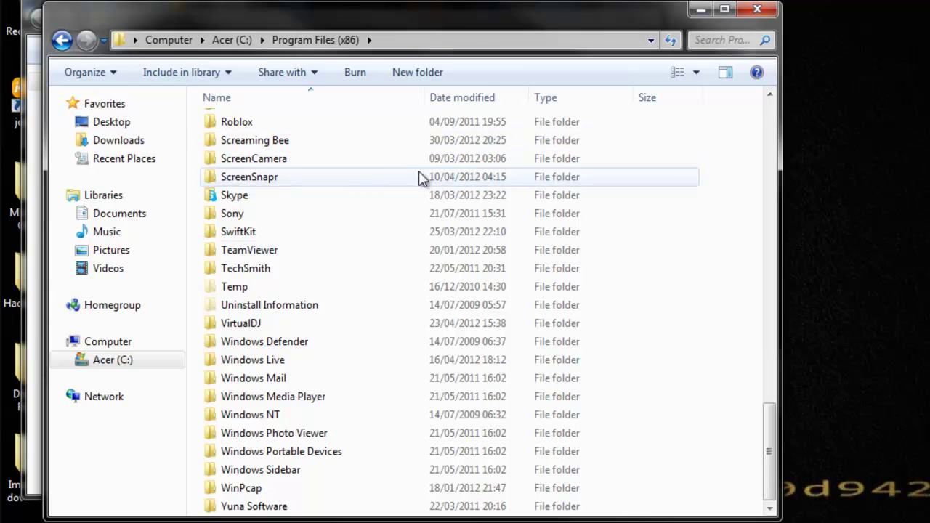
double_click(240, 323)
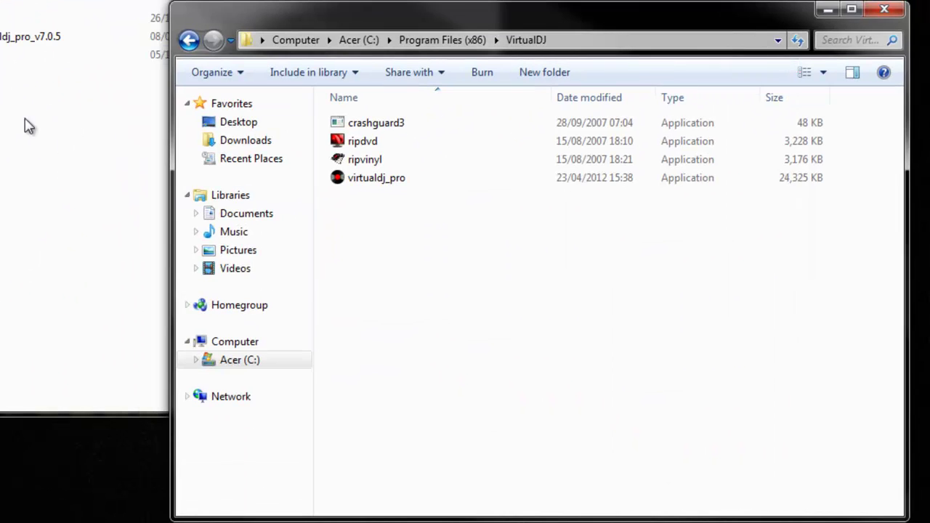
key("alt+Tab")
Open the Crack folder and select the original virtualdj_pro in the VirtualDJ folder.
key("Return")
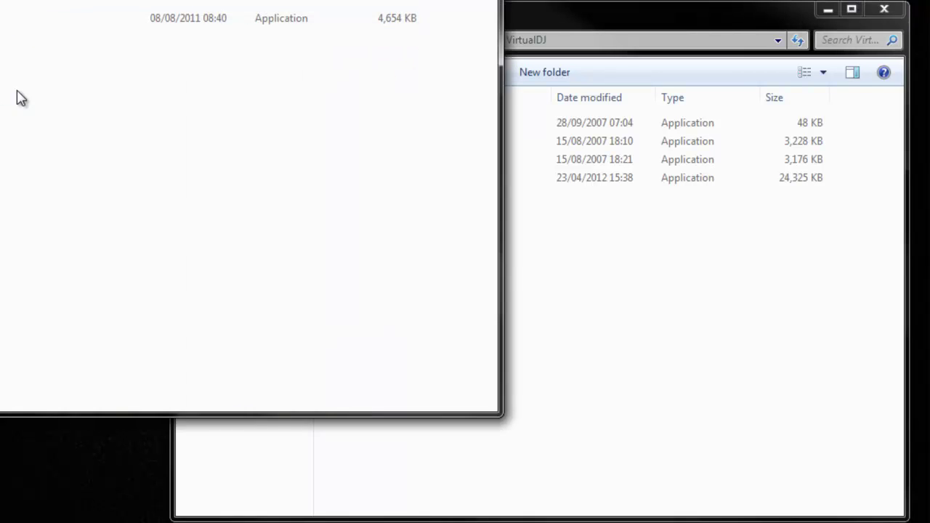
left_click(509, 267)
left_click(397, 183)
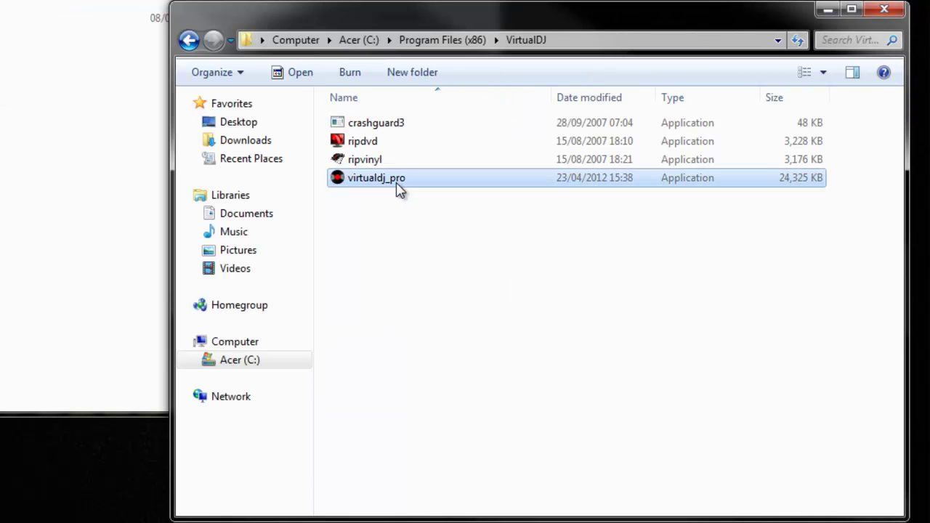
right_click(402, 184)
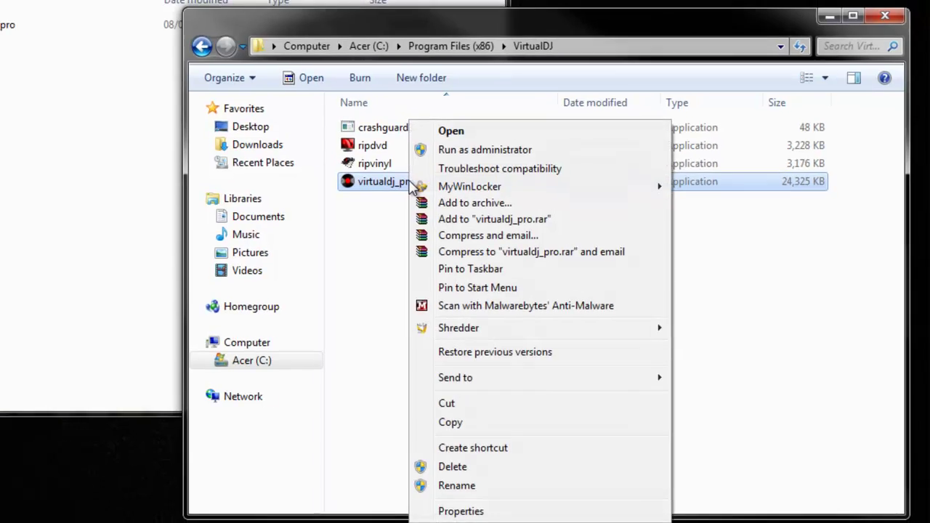
key("Escape")
Copy the Crack folder's virtualdj_pro over the original in VirtualDJ, approving Copy and Replace.
left_click(187, 135)
left_click(182, 101)
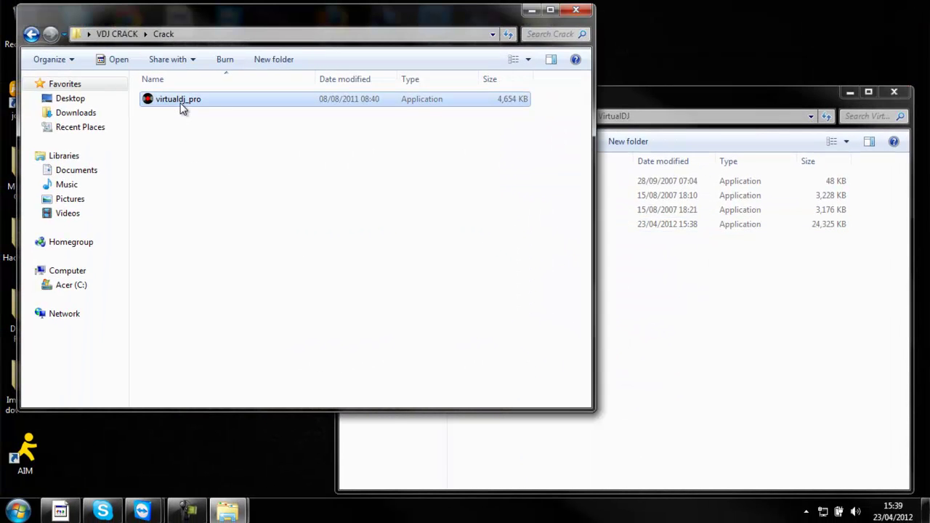
right_click(181, 108)
left_click(228, 366)
key("alt+Tab")
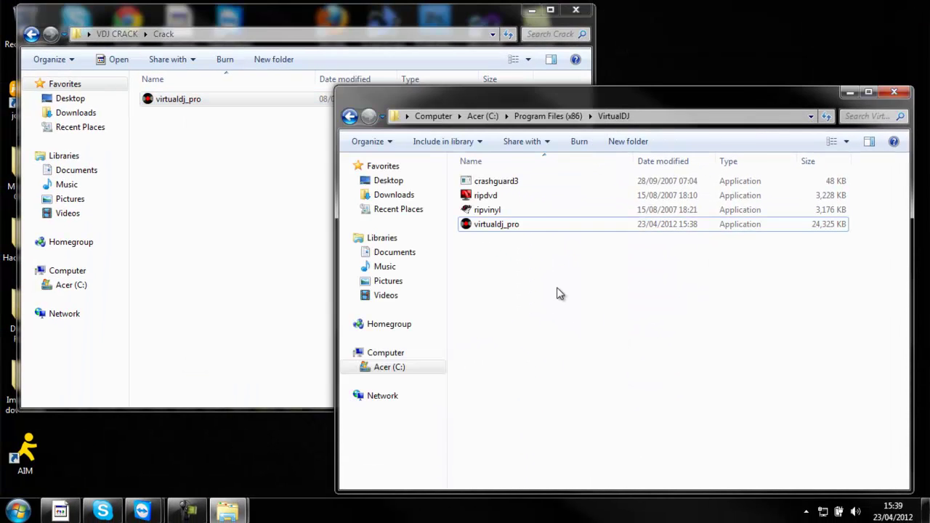
right_click(558, 292)
left_click(588, 182)
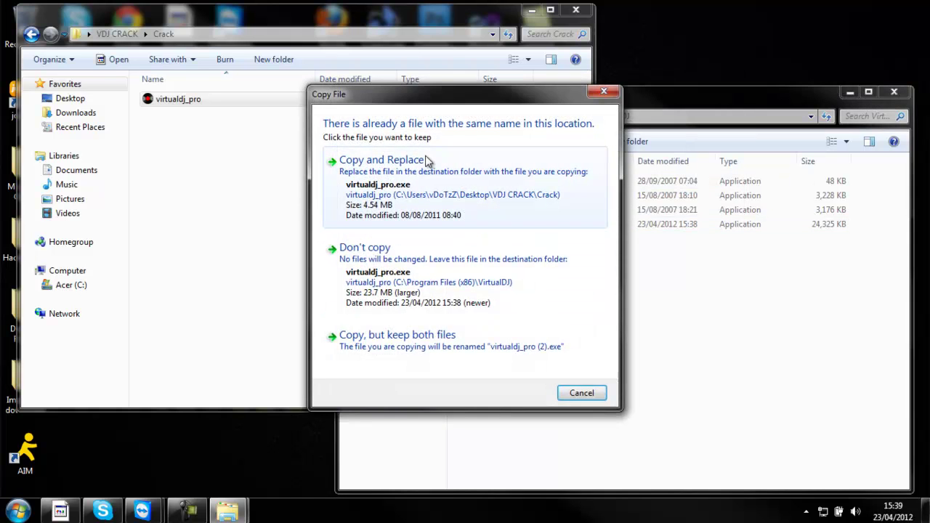
left_click(443, 201)
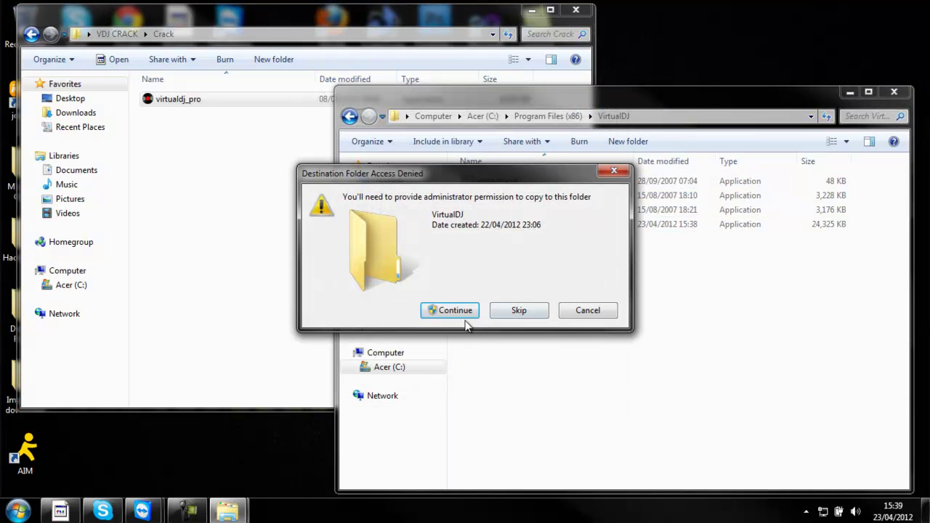
left_click(466, 315)
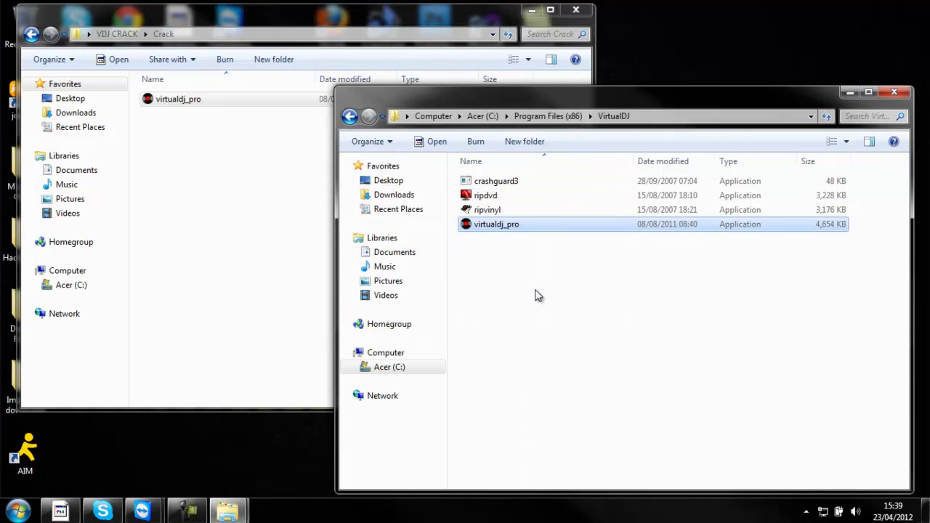
Close both folder windows and move the VirtualDJ PRO Full shortcut to the top row.
left_click(538, 296)
left_click(575, 9)
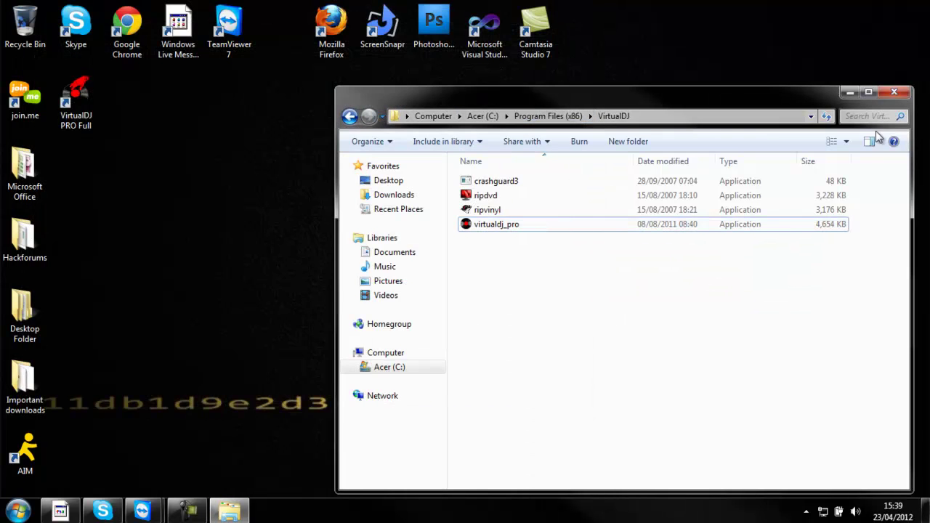
left_click(895, 93)
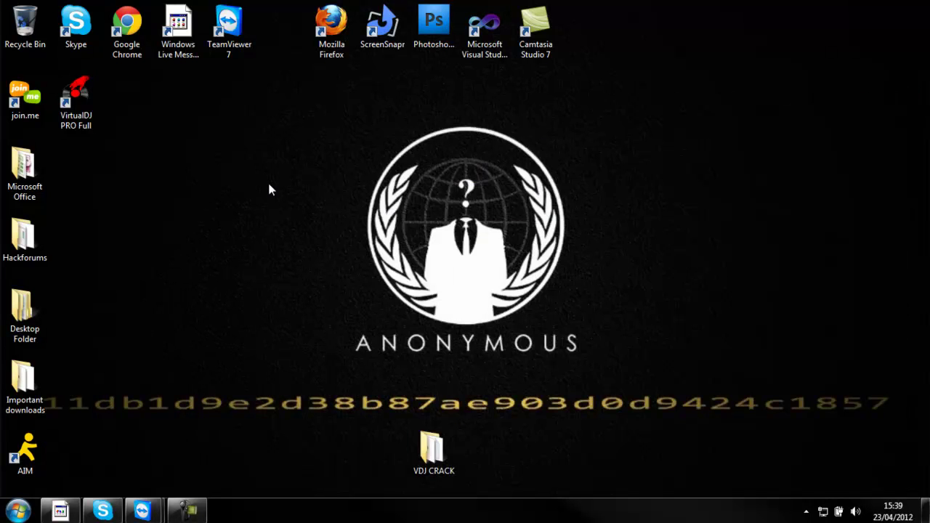
left_click_drag(73, 108, 277, 37)
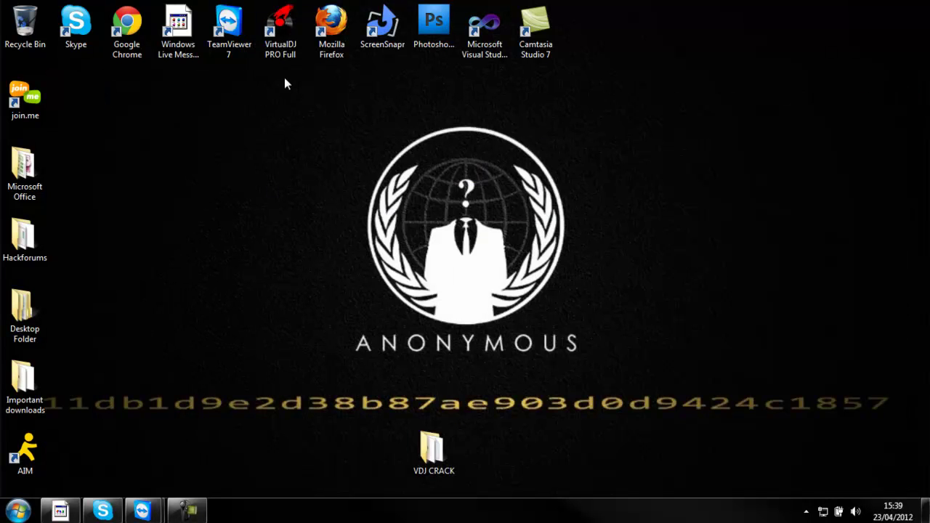
Launch VirtualDJ PRO Full from the desktop and skip the Website Identification login.
double_click(287, 43)
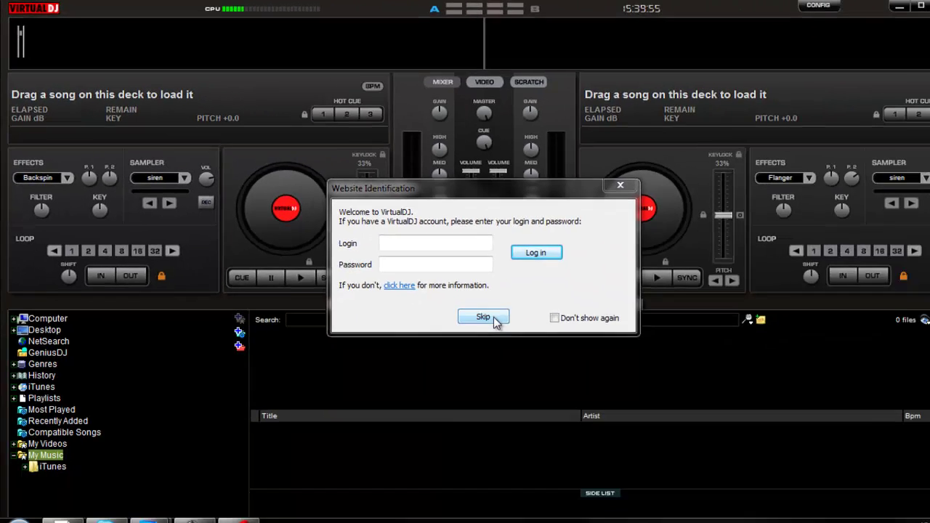
left_click(443, 322)
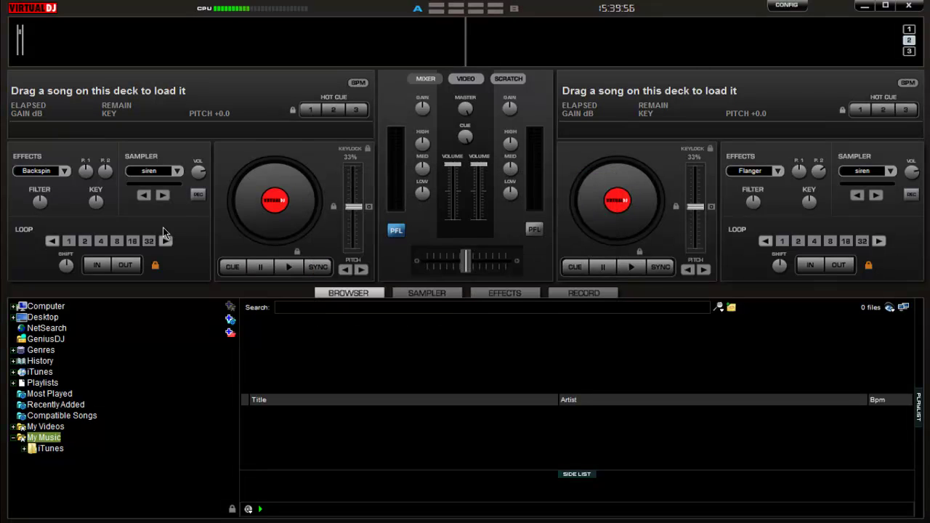
Load Mary 3x from Most Played onto the left deck and play it.
left_click(47, 394)
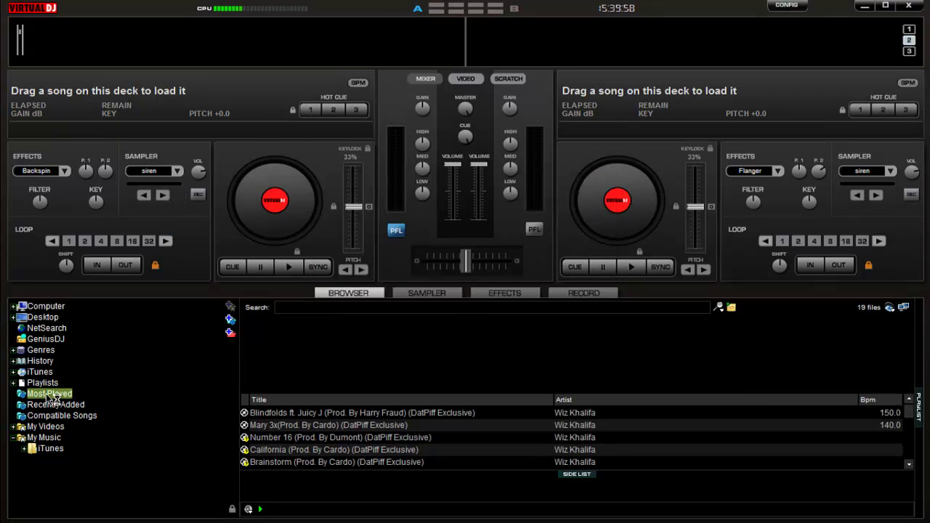
double_click(351, 426)
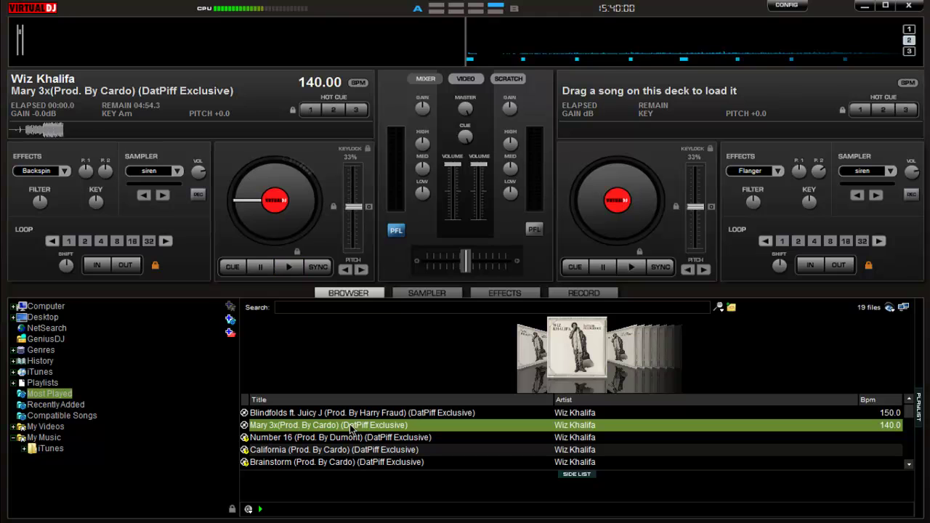
left_click(289, 267)
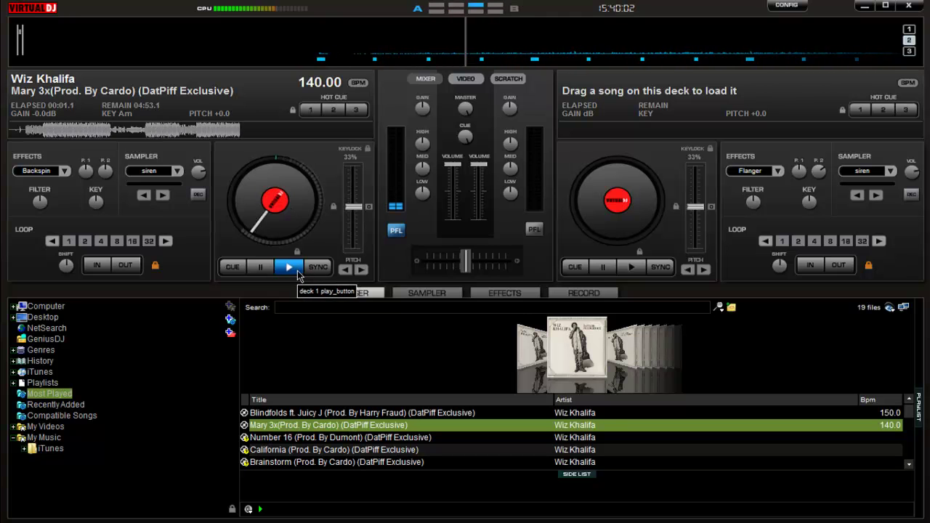
Set the left deck effect to Distorter and the sampler to saxo.
left_click(41, 172)
left_click(92, 223)
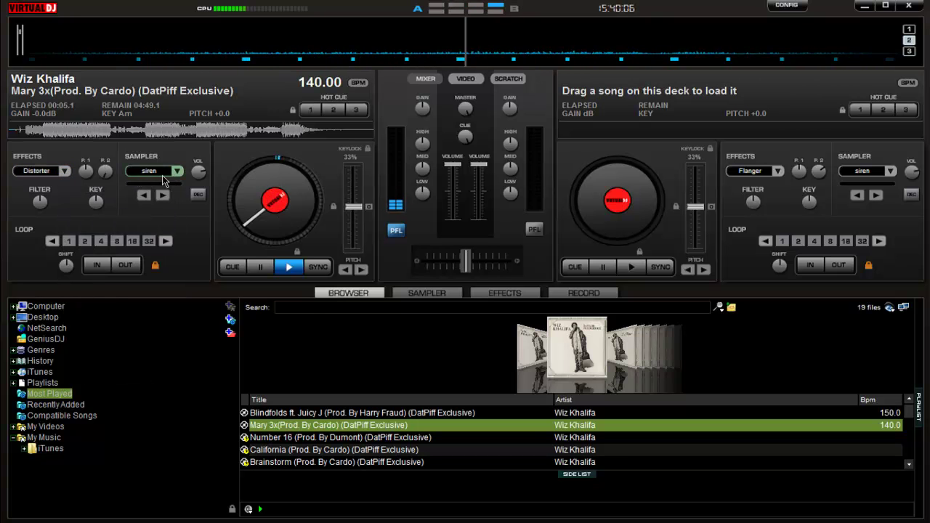
left_click(162, 174)
left_click(185, 229)
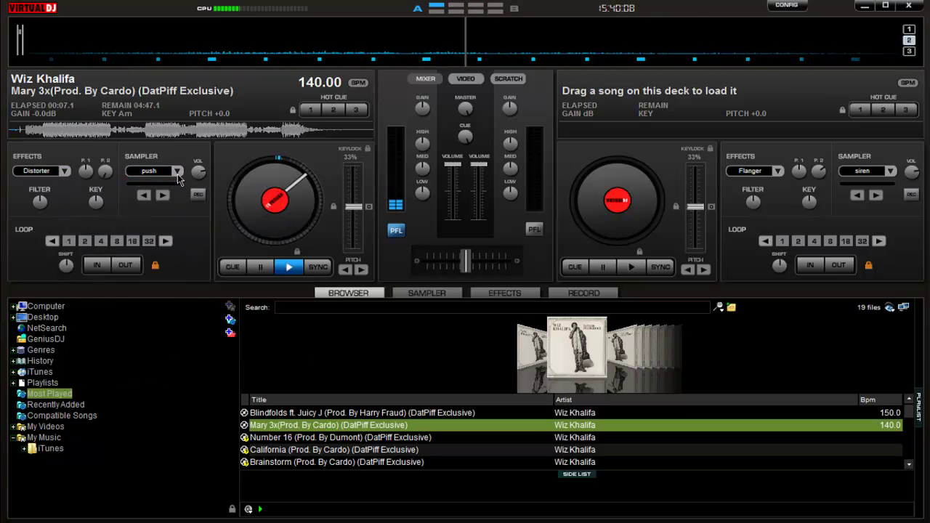
left_click(153, 171)
left_click(200, 270)
left_click(173, 171)
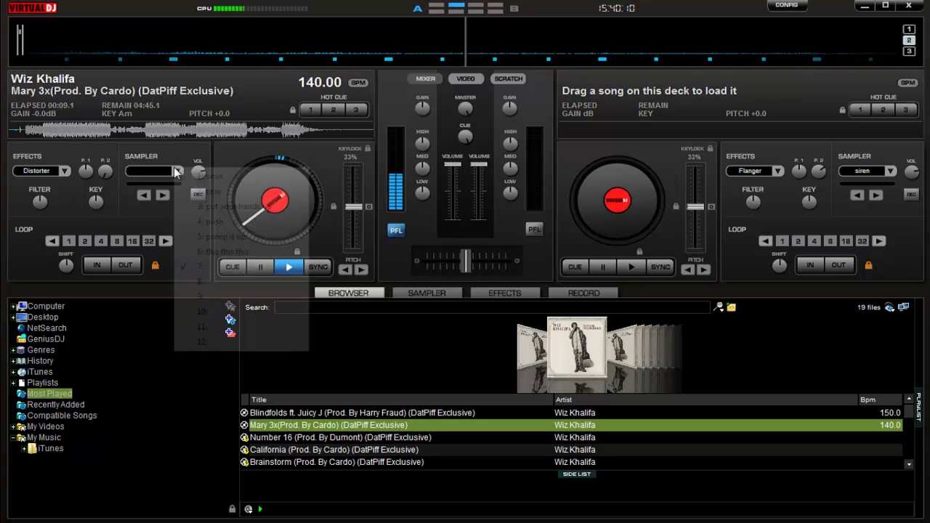
left_click(226, 192)
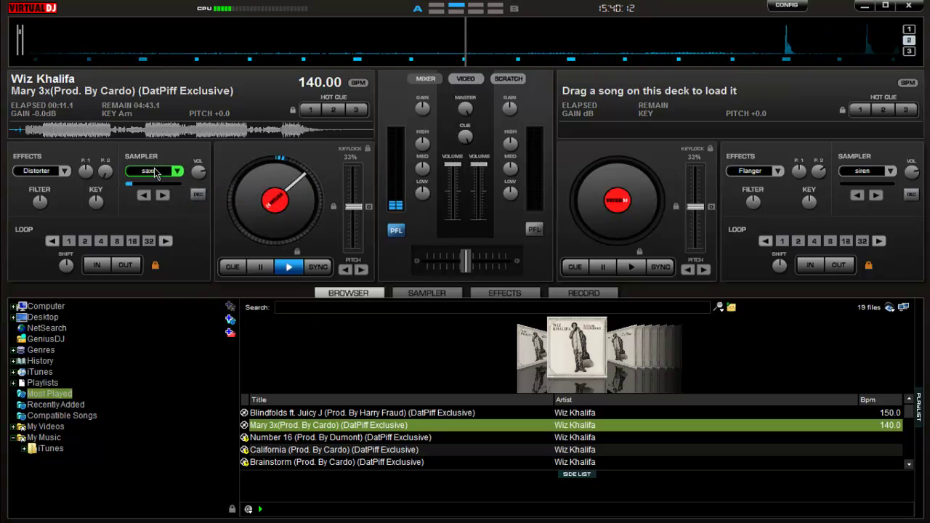
Quit VirtualDJ, confirming Yes to close it while the music plays.
left_click(908, 5)
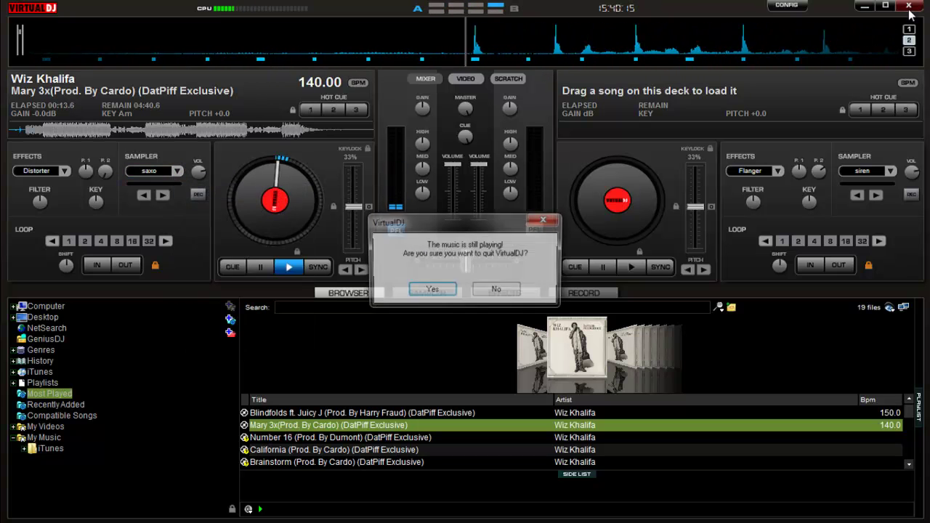
left_click(440, 293)
left_click_drag(400, 263, 453, 293)
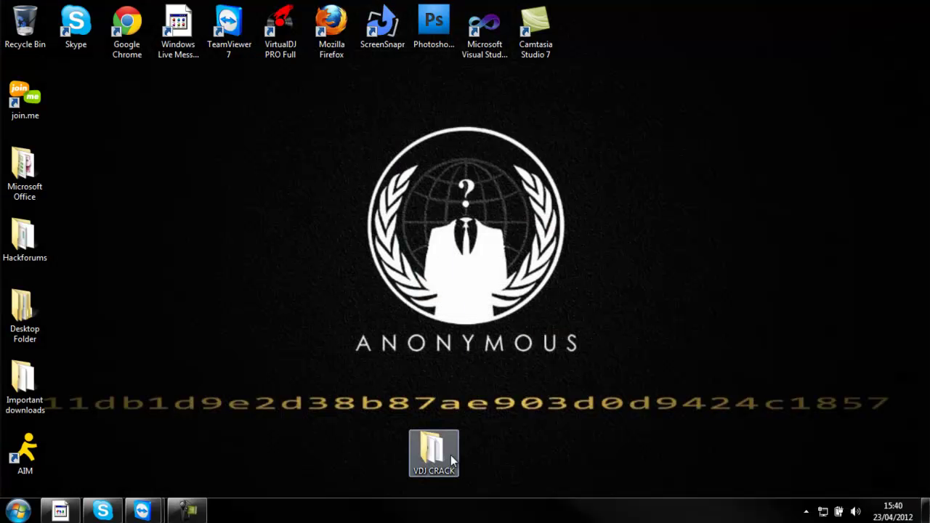
Drag the VDJ CRACK folder beside Camtasia Studio 7 and rearrange the desktop icons.
left_click_drag(449, 466, 606, 51)
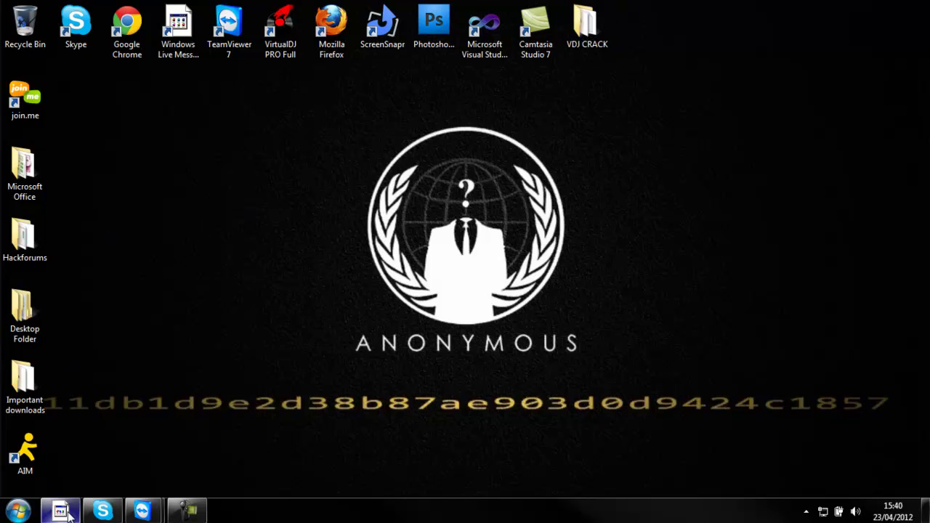
mouse_move(69, 512)
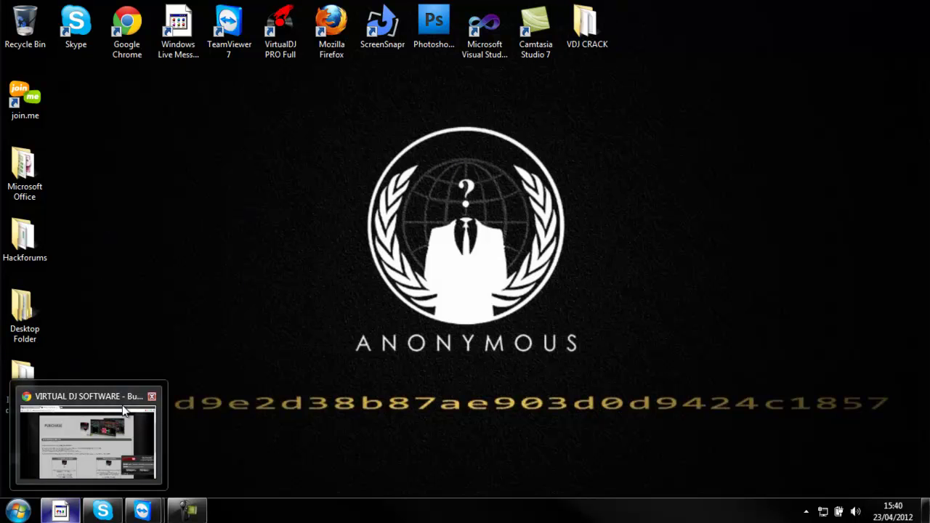
left_click_drag(482, 291, 632, 476)
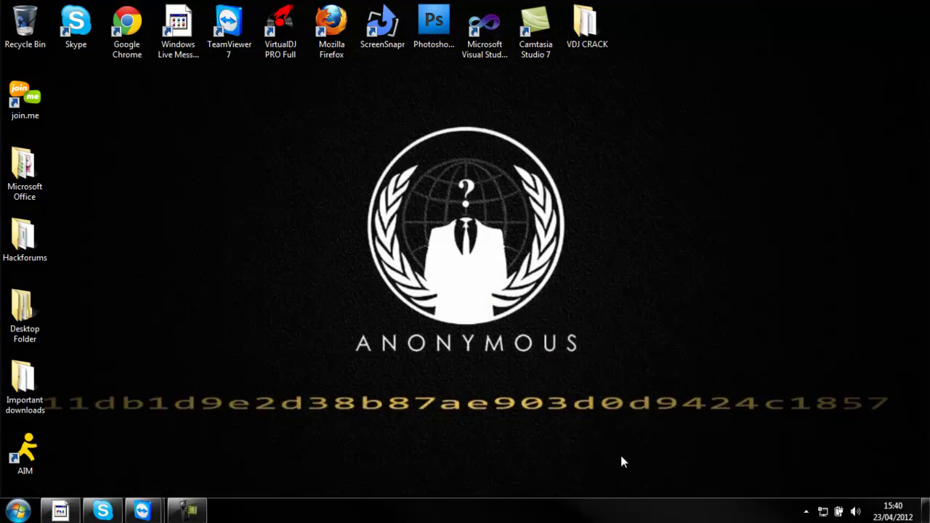
left_click_drag(591, 194, 628, 316)
left_click_drag(631, 195, 692, 308)
left_click_drag(706, 136, 262, 378)
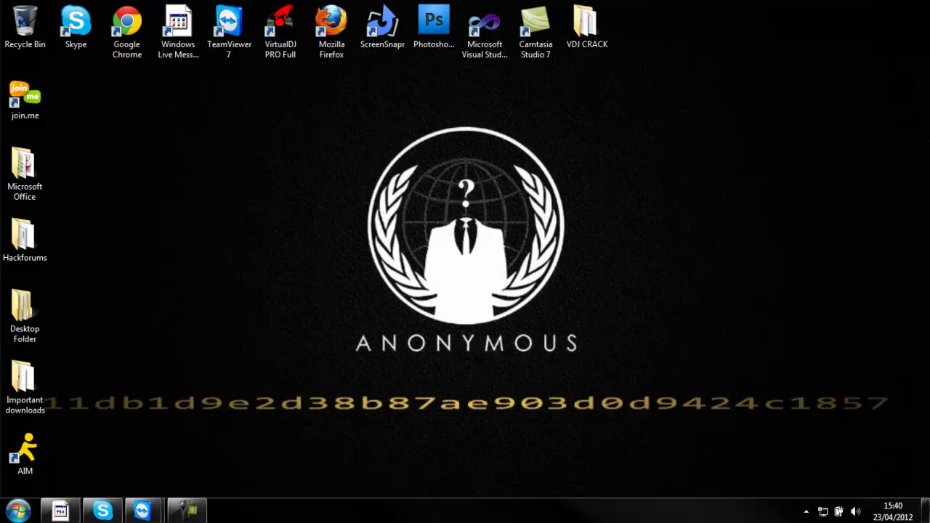